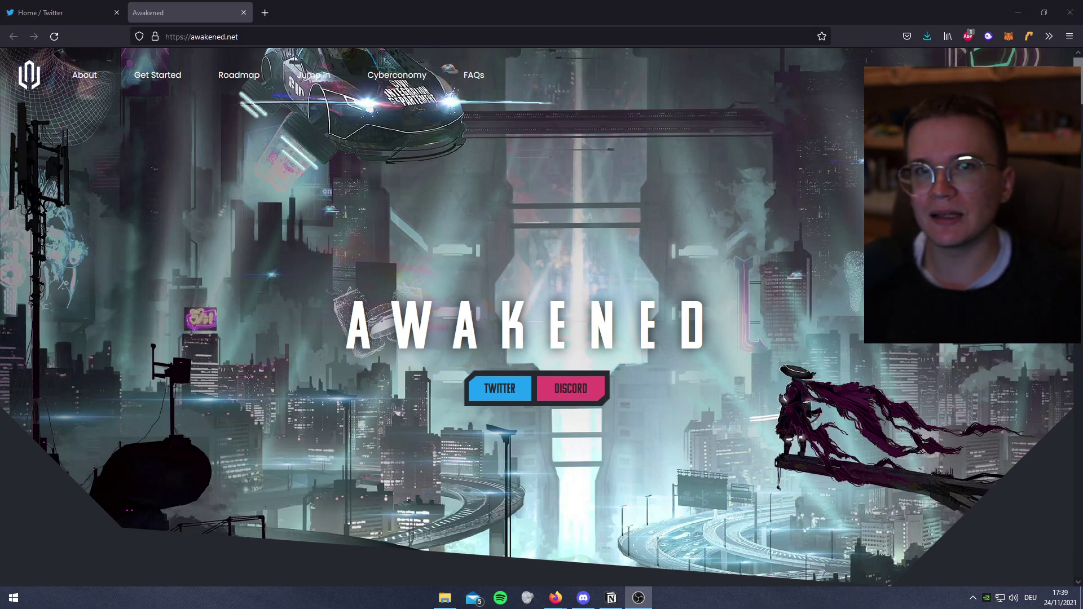
scroll(541, 339, "down", 5)
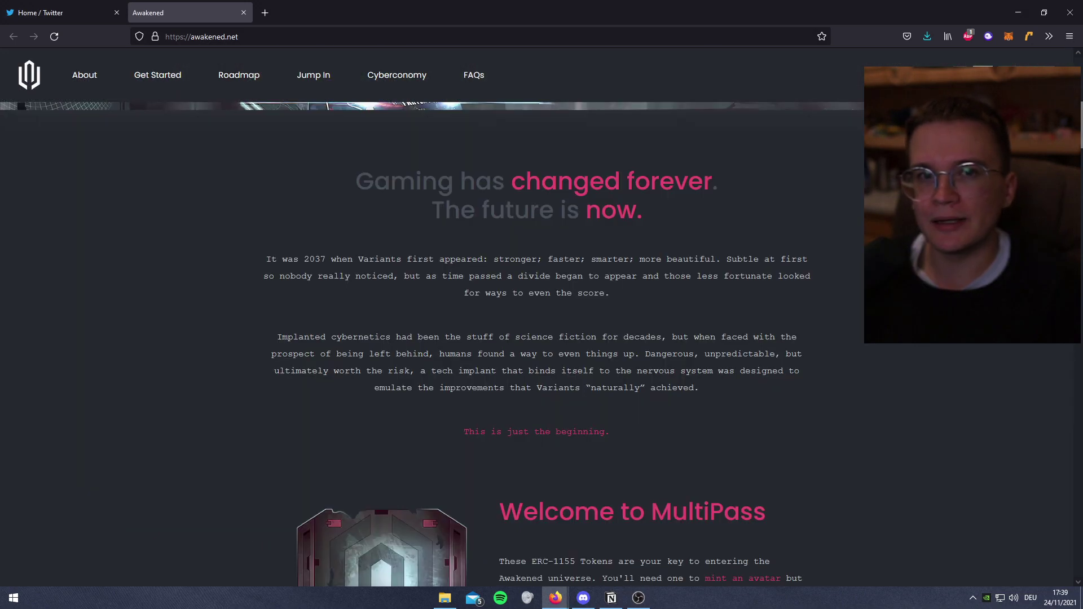
Highlight, then deselect, the 'Gaming has changed forever' heading, 'This is just the beginning.' line and story intro
left_click_drag(359, 180, 788, 173)
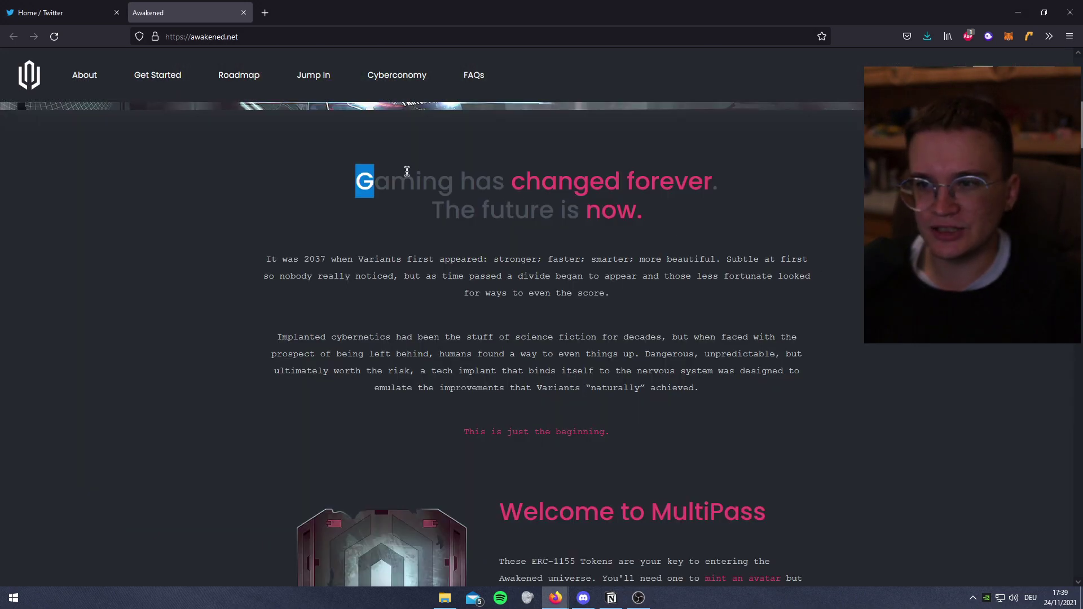
left_click(826, 234)
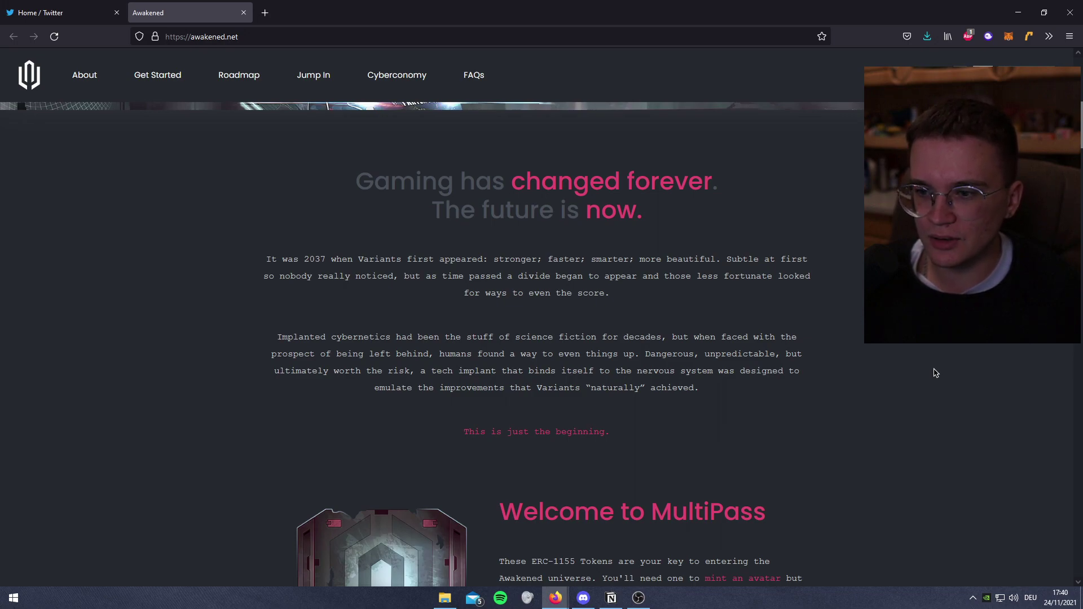
left_click_drag(450, 435, 612, 438)
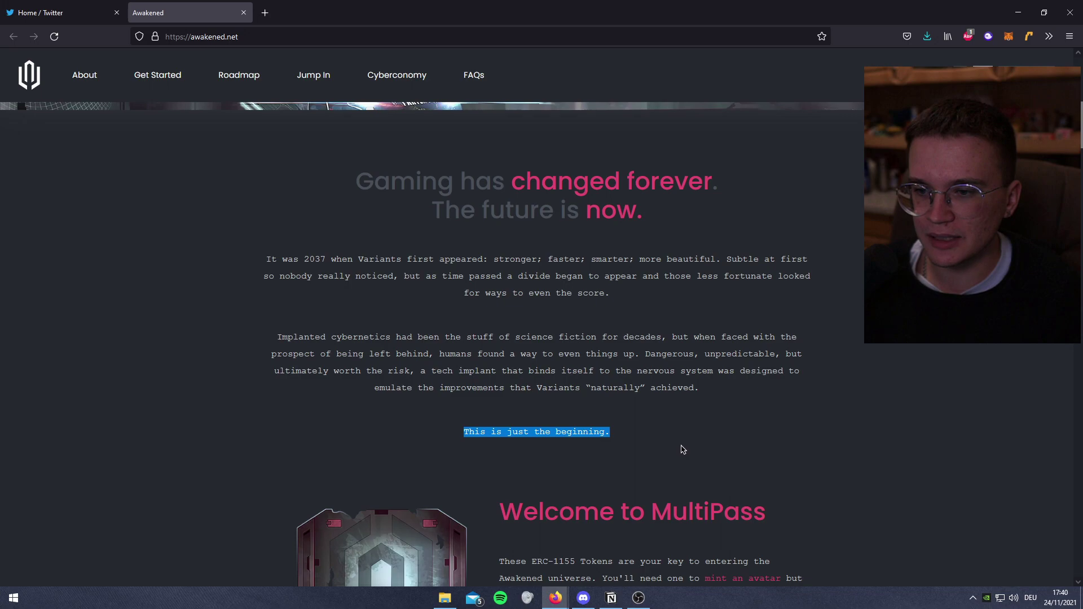
left_click(233, 255)
left_click_drag(232, 256, 872, 432)
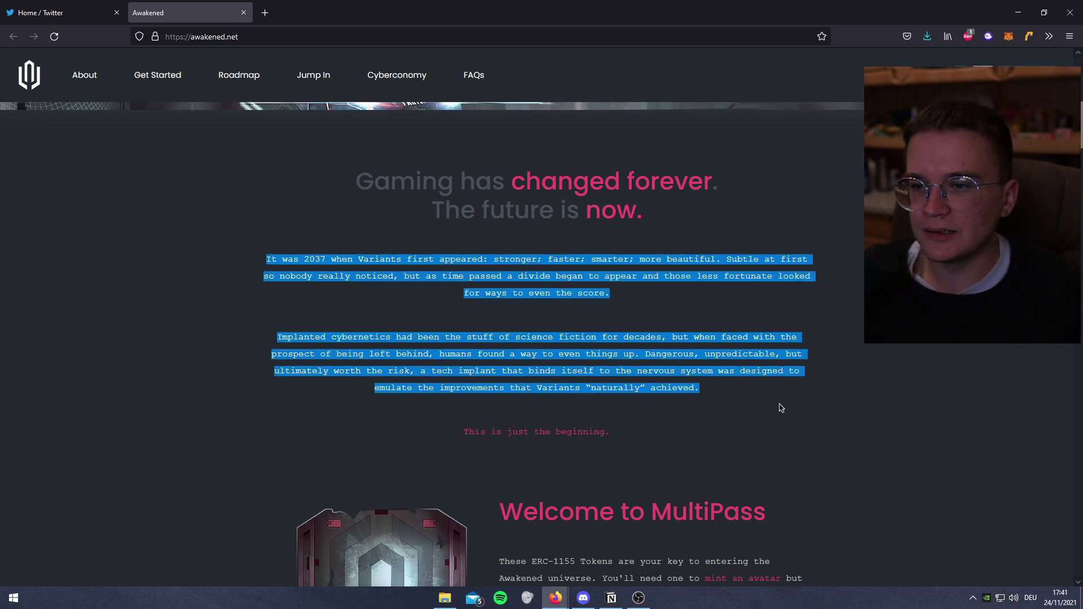
left_click(874, 432)
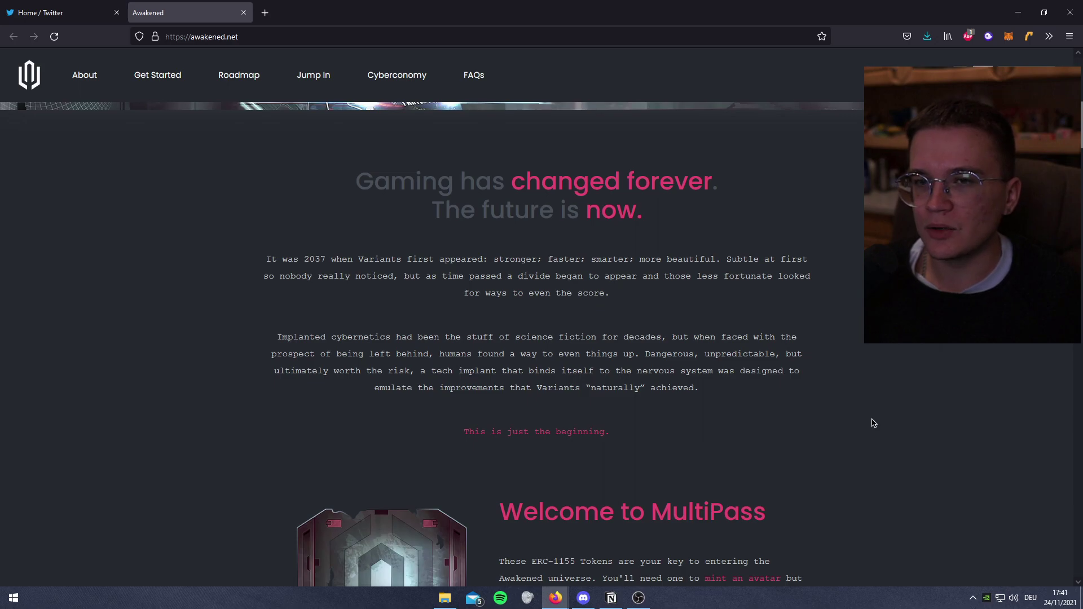
scroll(873, 424, "down", 3)
Highlight the 'Welcome to MultiPass' heading, then deselect it
triple_click(632, 223)
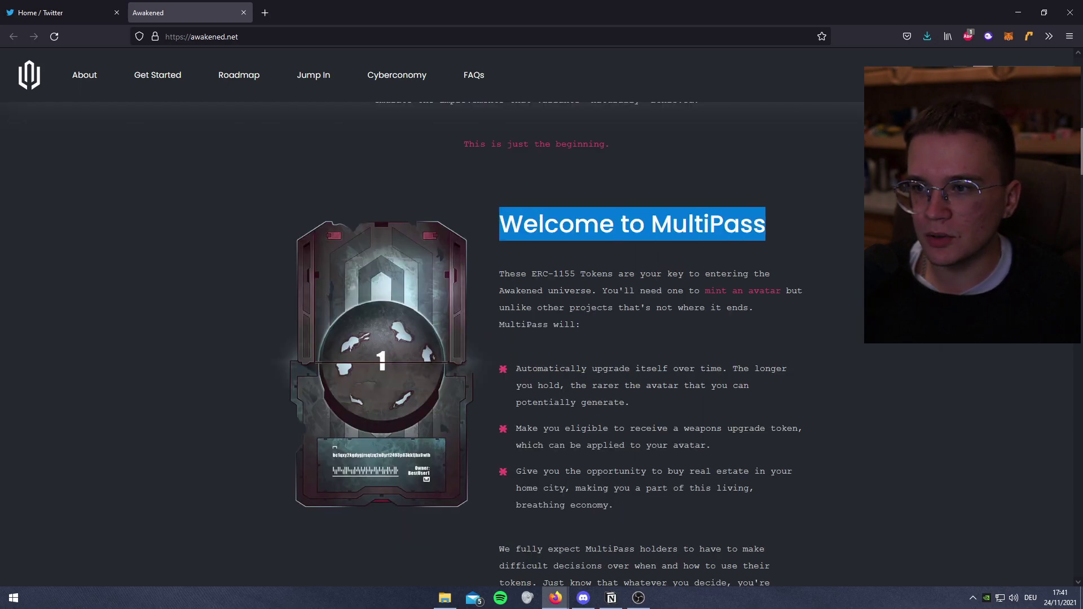
left_click(632, 223)
scroll(552, 229, "down", 1)
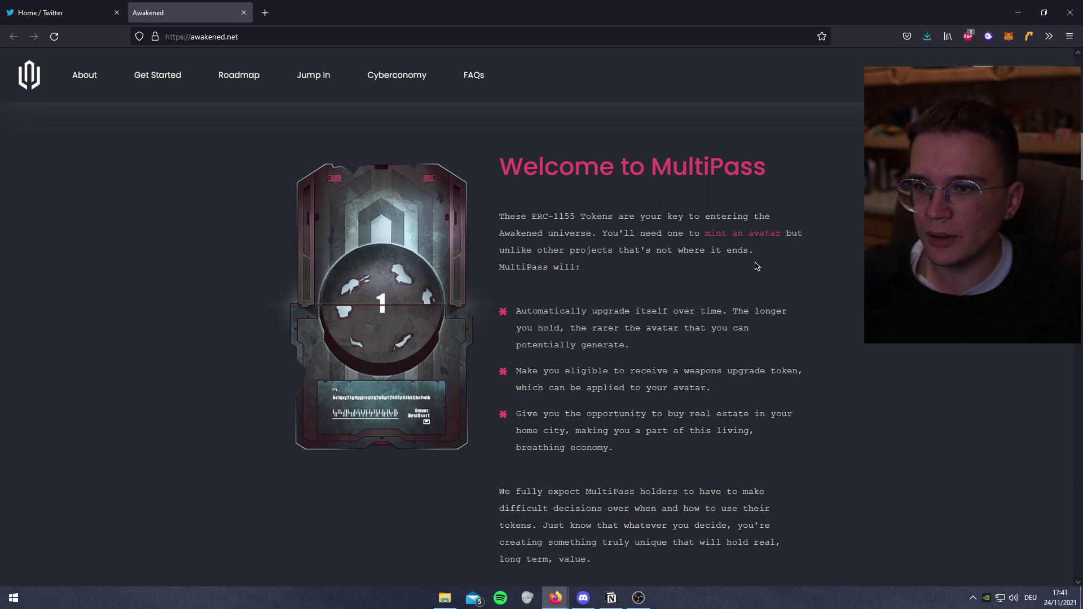
scroll(506, 263, "down", 1)
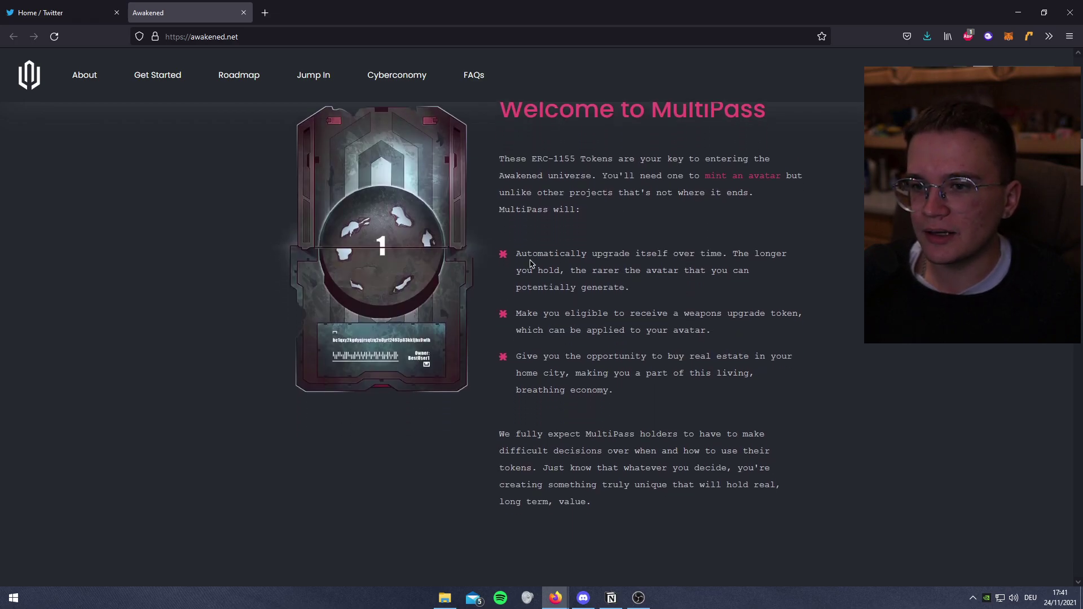
scroll(569, 312, "up", 1)
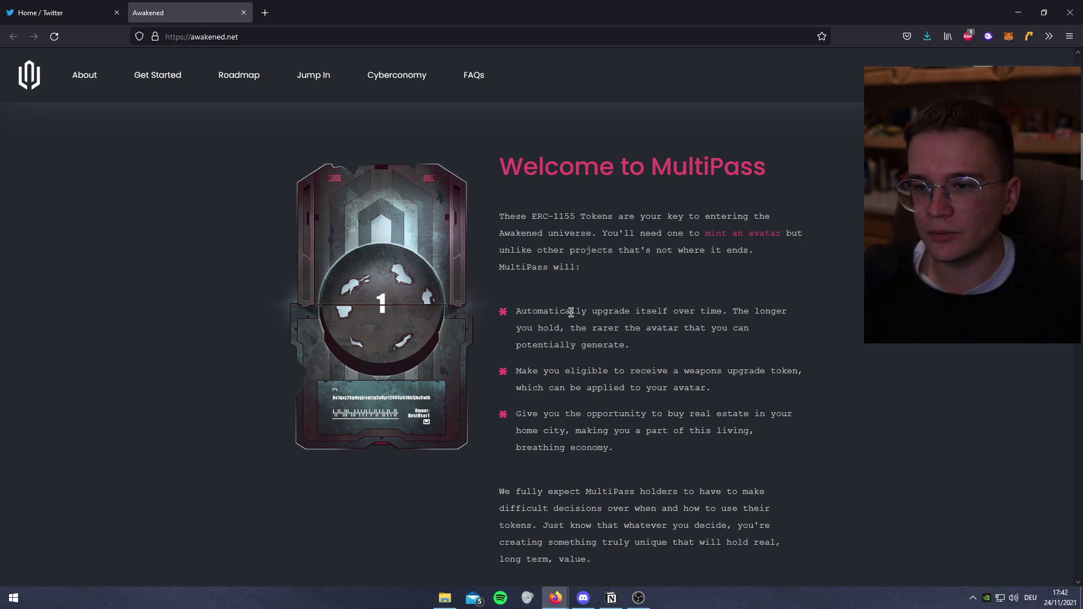
scroll(572, 313, "down", 1)
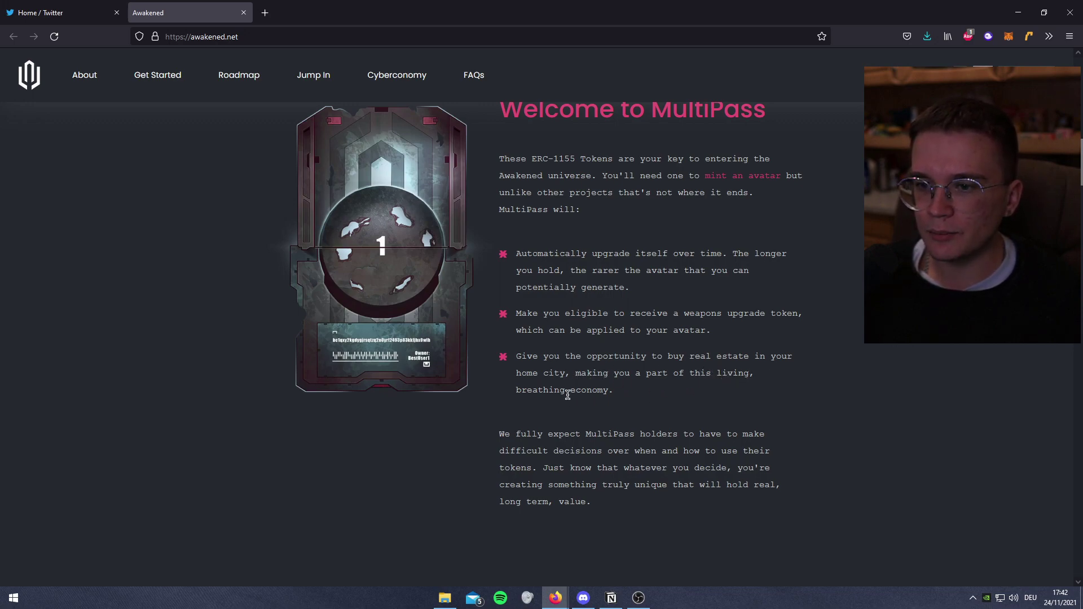
scroll(508, 385, "down", 1)
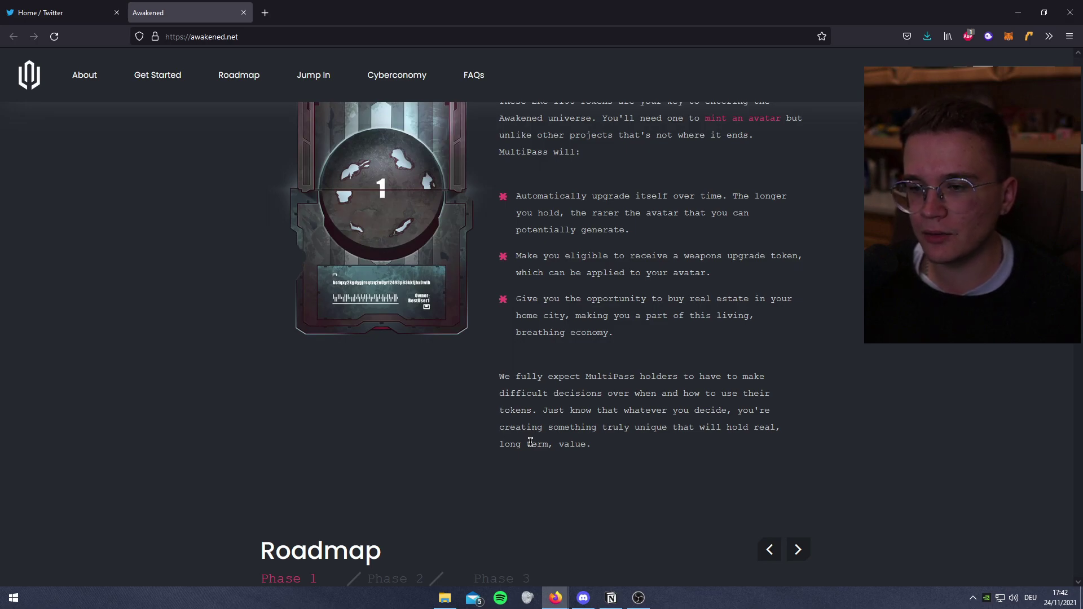
scroll(529, 441, "down", 4)
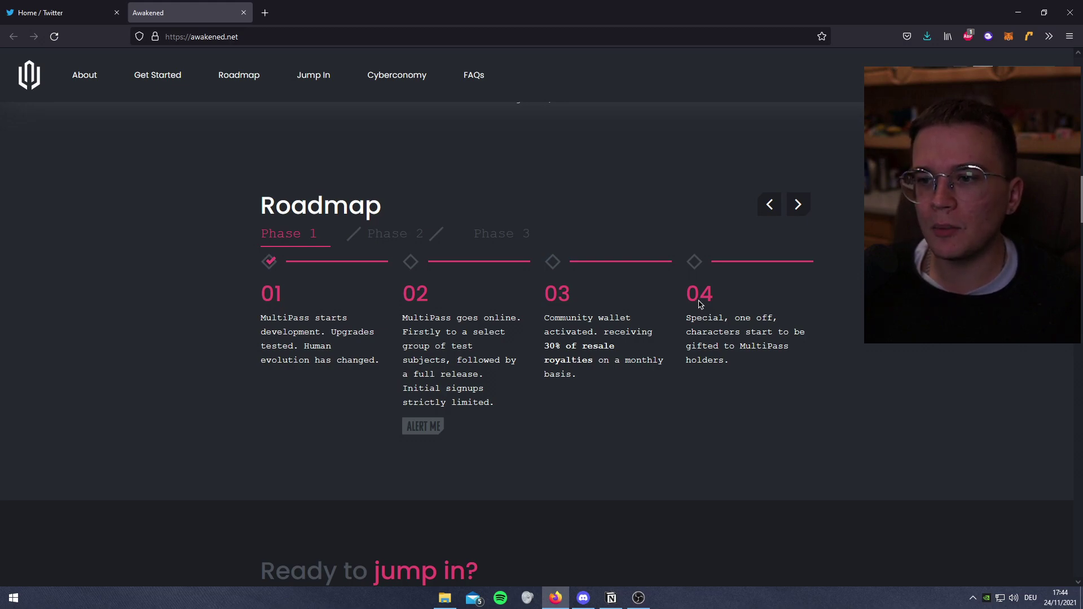
Advance the Roadmap to the next phase's milestones, reaching Phase 3
left_click(373, 237)
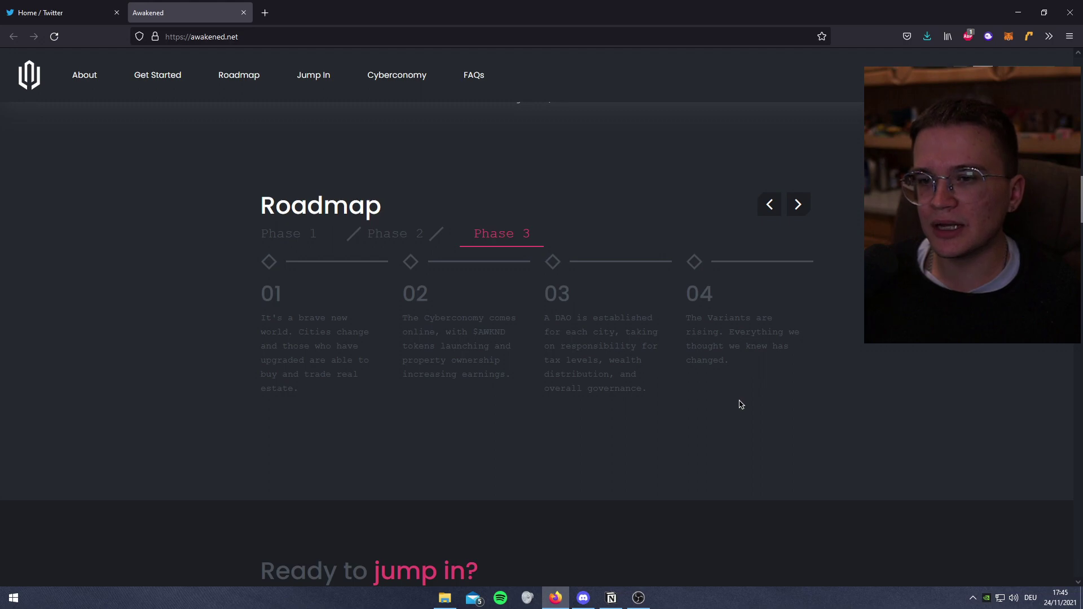
scroll(474, 175, "down", 5)
scroll(493, 188, "down", 1)
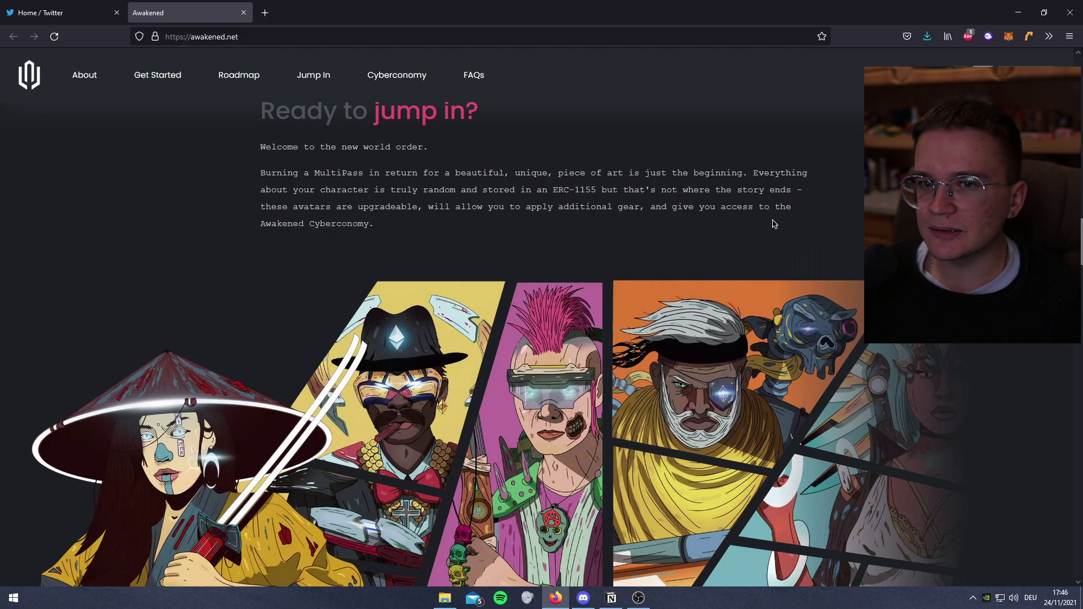
scroll(302, 236, "down", 1)
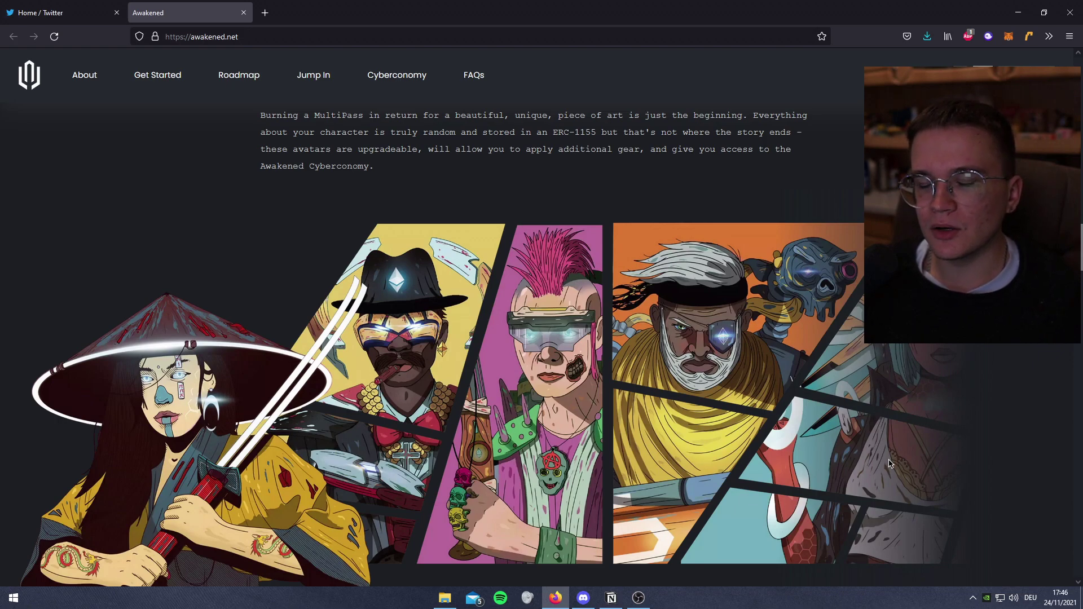
scroll(886, 458, "up", 1)
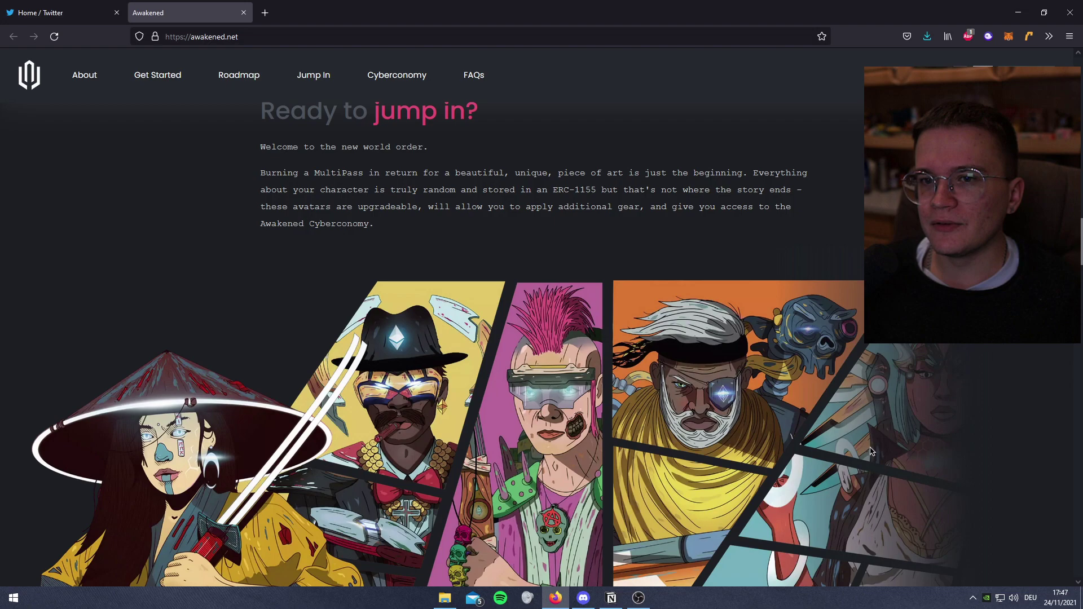
Highlight the word 'upgradeable' while reading the Enhancements section
double_click(360, 207)
scroll(638, 292, "down", 1)
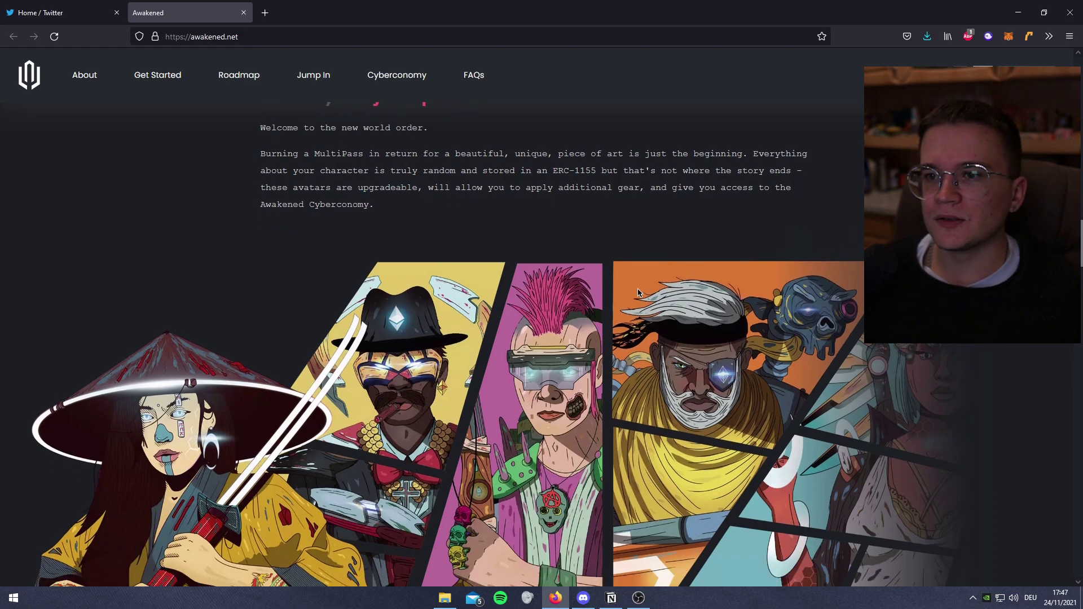
scroll(659, 326, "down", 1)
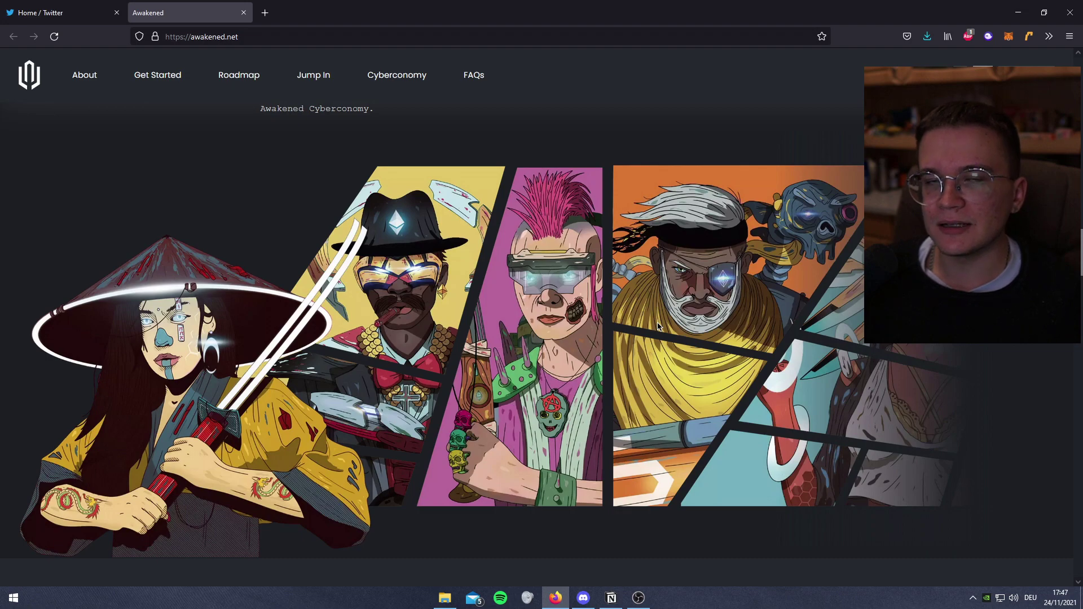
scroll(462, 266, "down", 5)
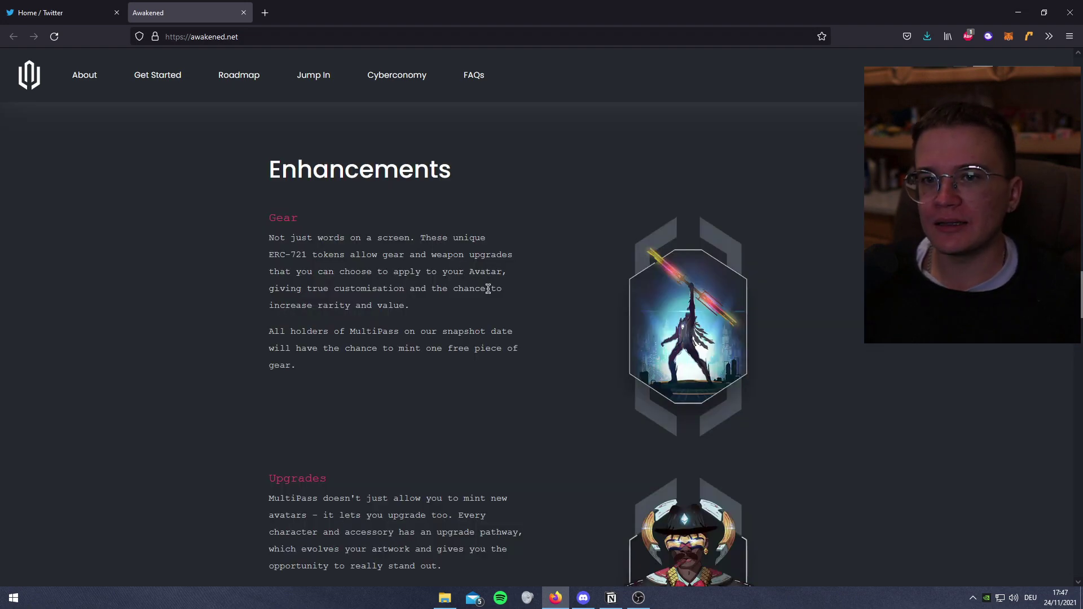
scroll(488, 289, "down", 1)
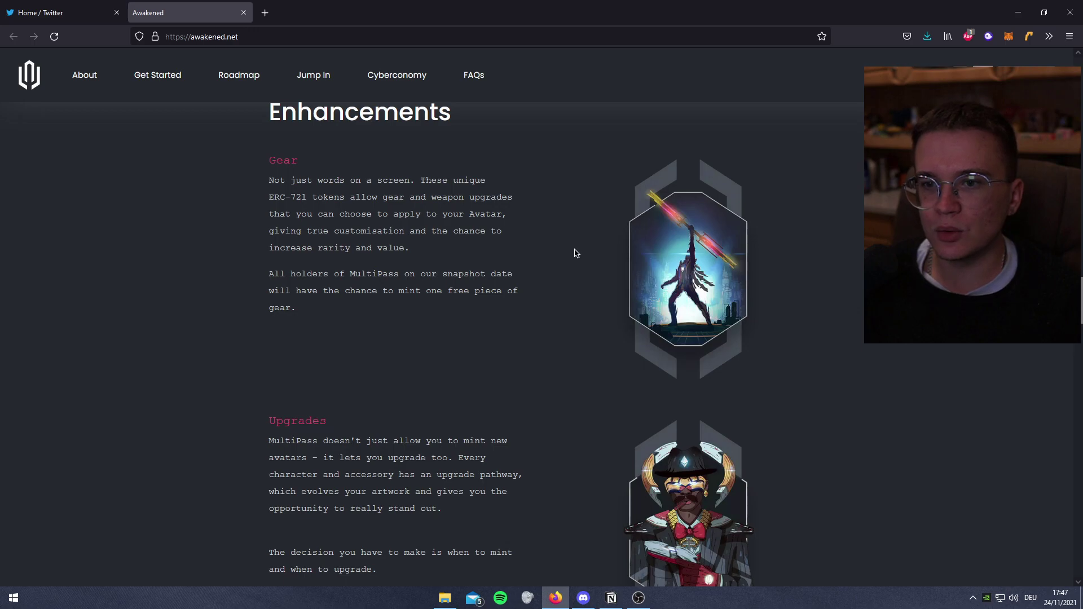
scroll(575, 253, "down", 2)
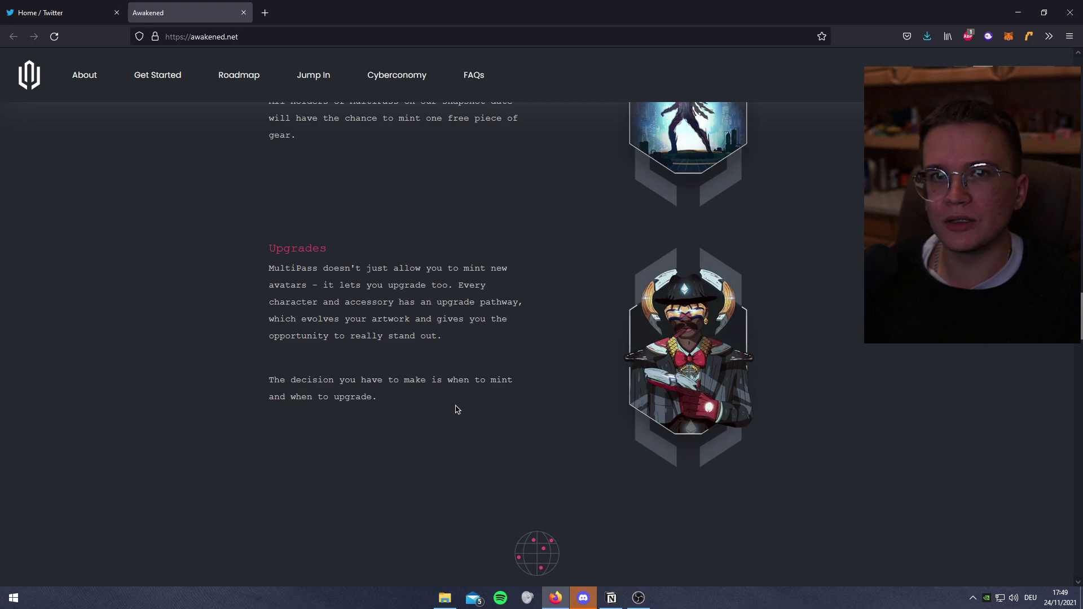
scroll(404, 169, "down", 5)
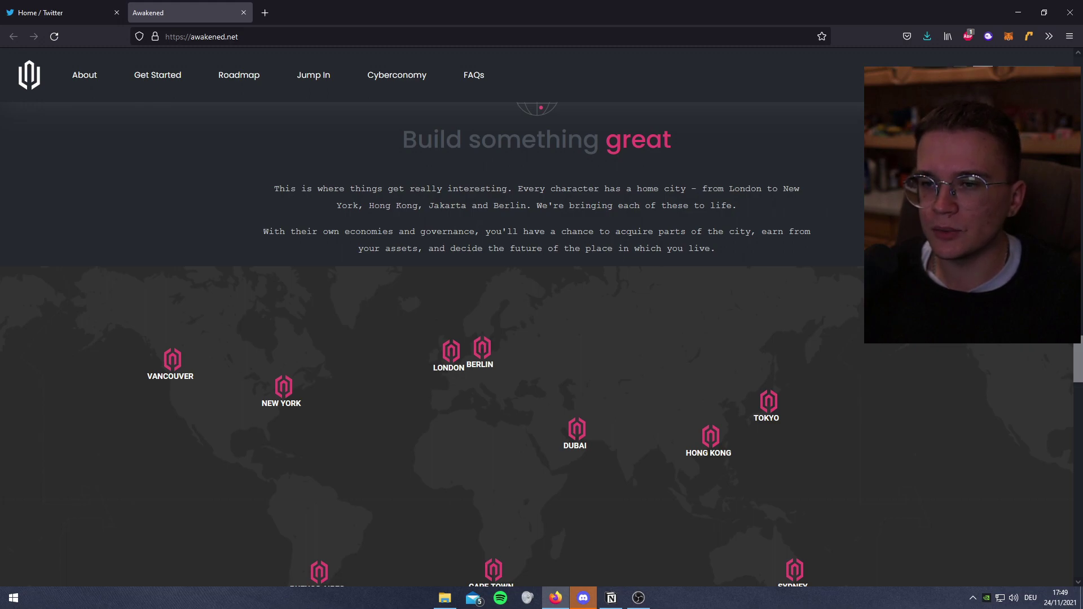
scroll(861, 53, "down", 2)
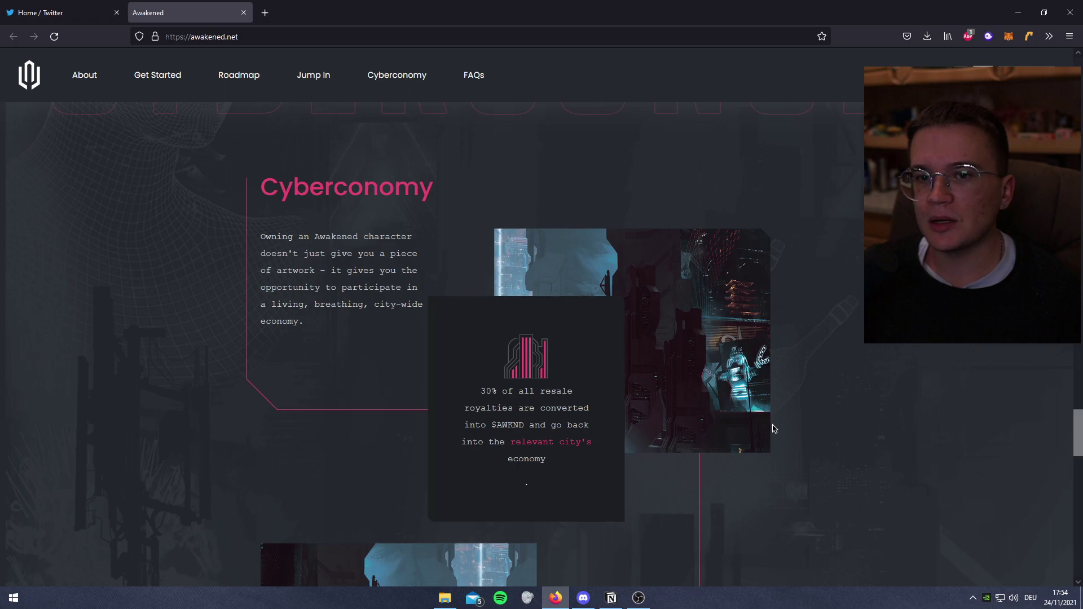
scroll(292, 246, "down", 3)
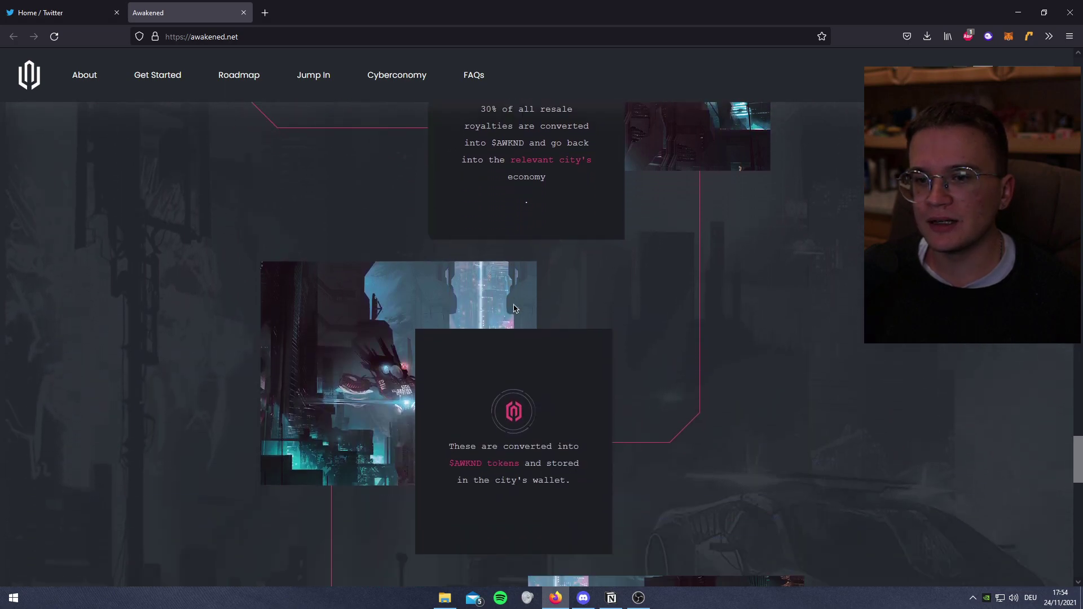
scroll(626, 340, "down", 1)
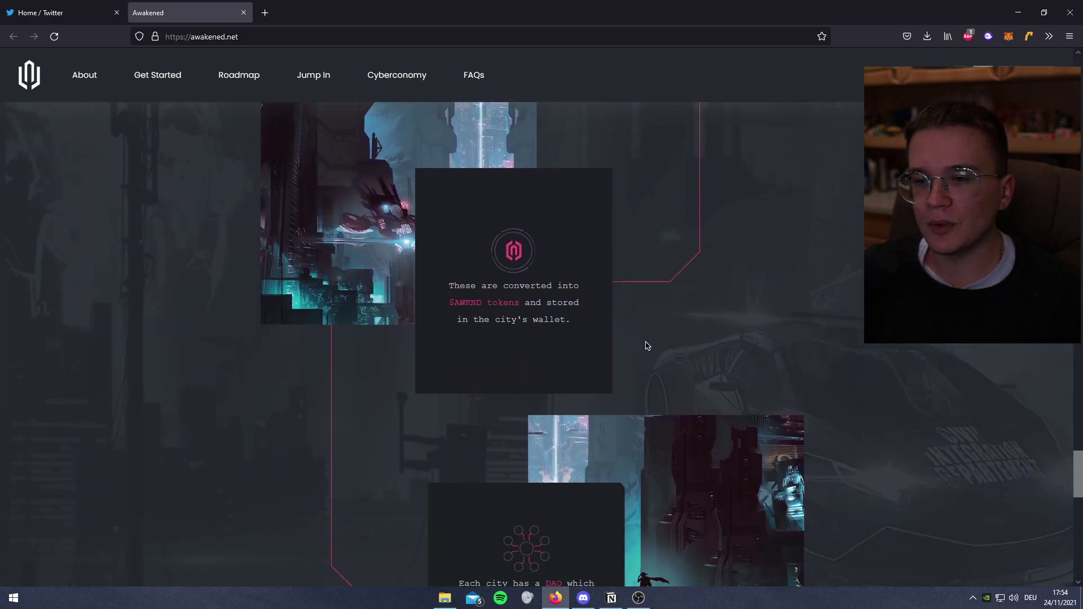
scroll(648, 344, "down", 3)
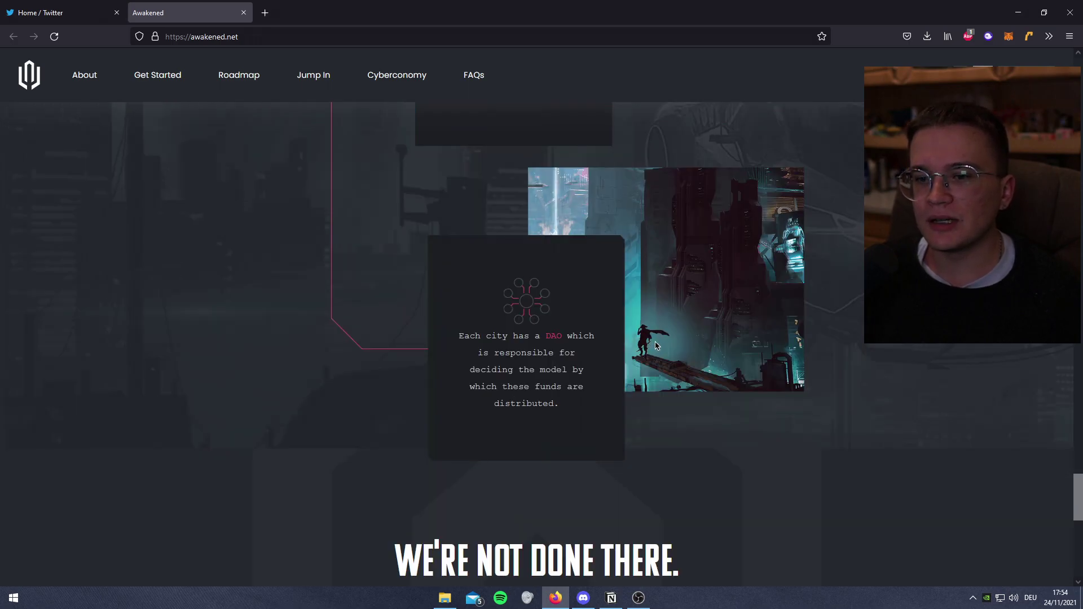
scroll(655, 345, "down", 1)
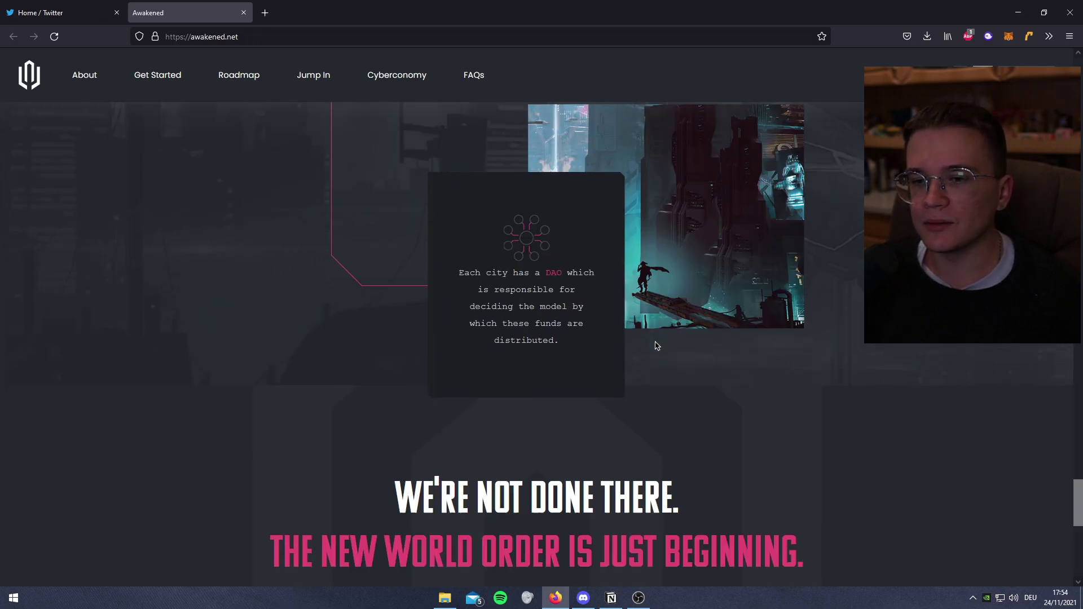
scroll(761, 338, "down", 5)
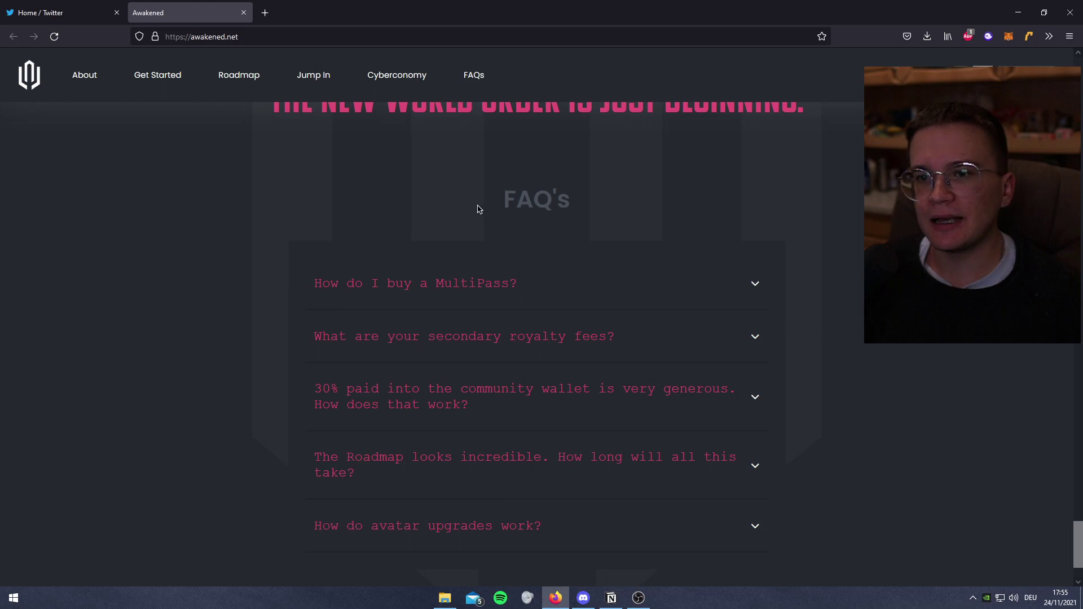
left_click_drag(476, 208, 600, 209)
left_click(725, 270)
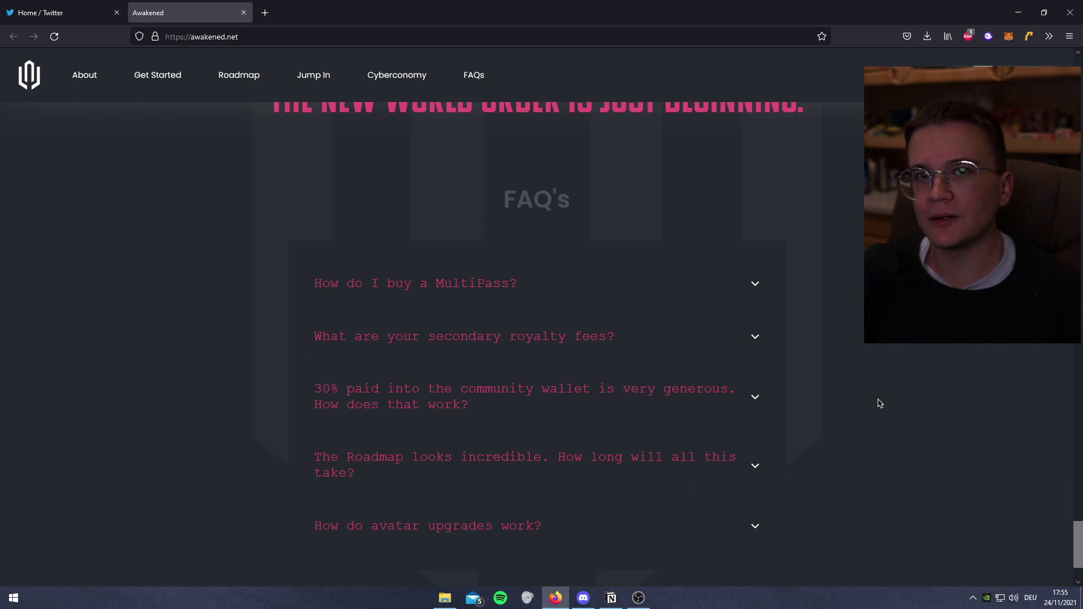
key("ctrl+Tab")
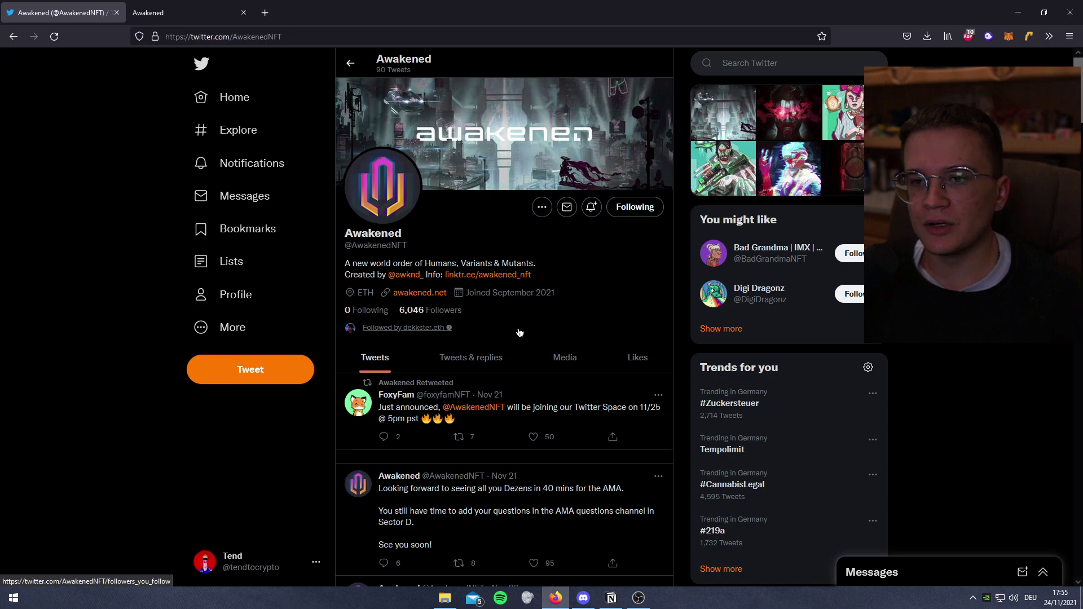
scroll(518, 332, "down", 2)
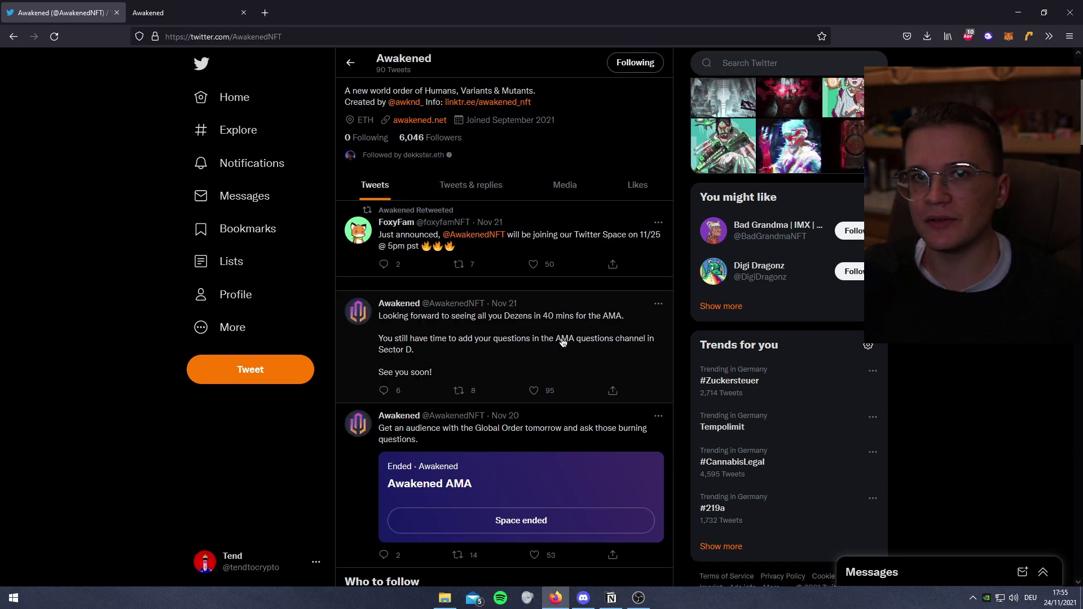
scroll(563, 341, "down", 8)
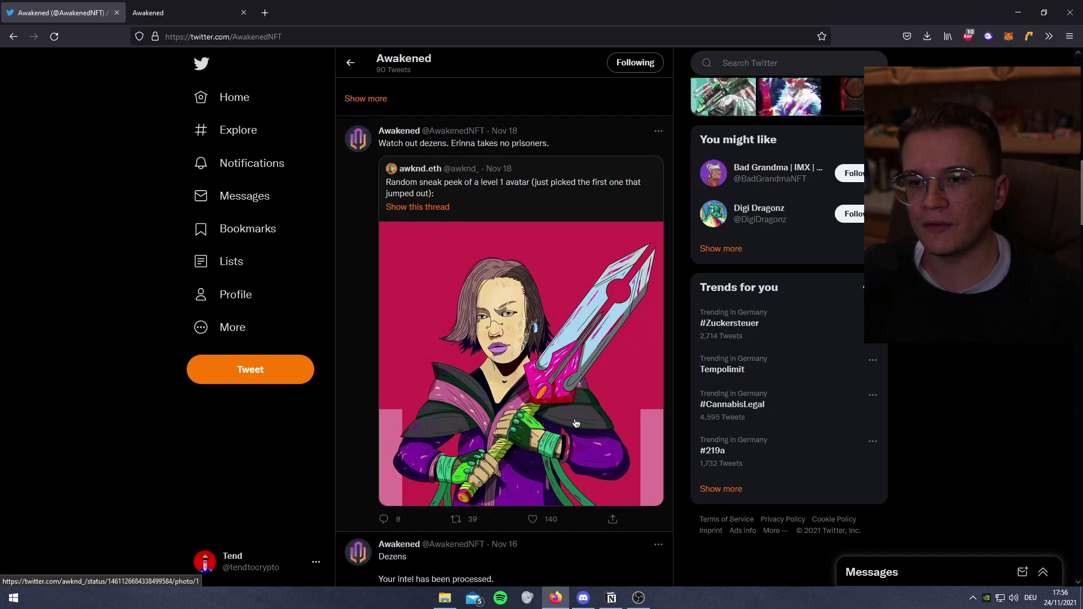
scroll(523, 299, "down", 5)
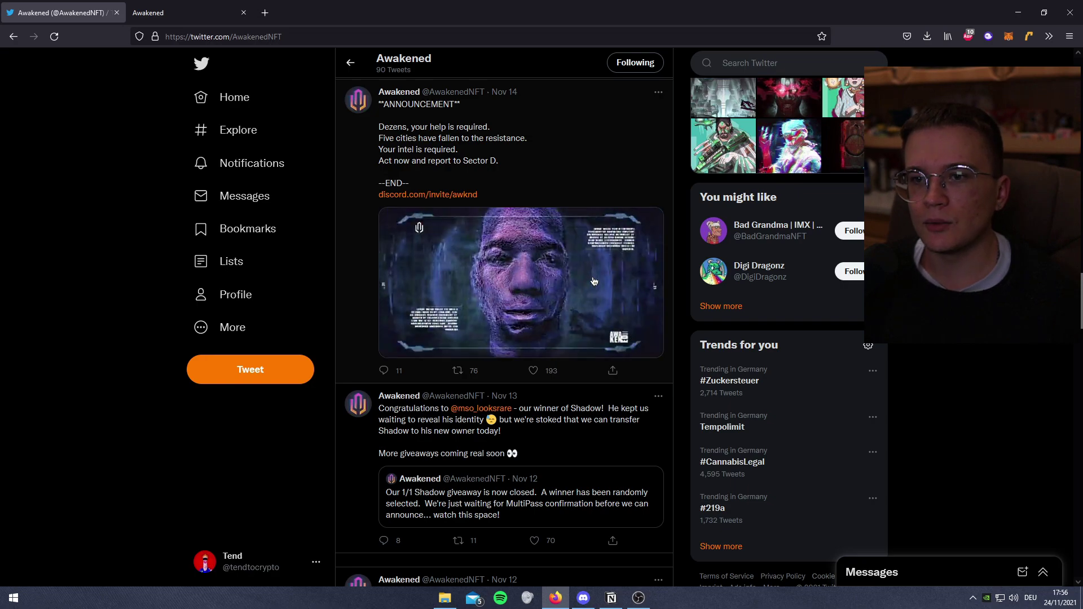
key("alt+Tab")
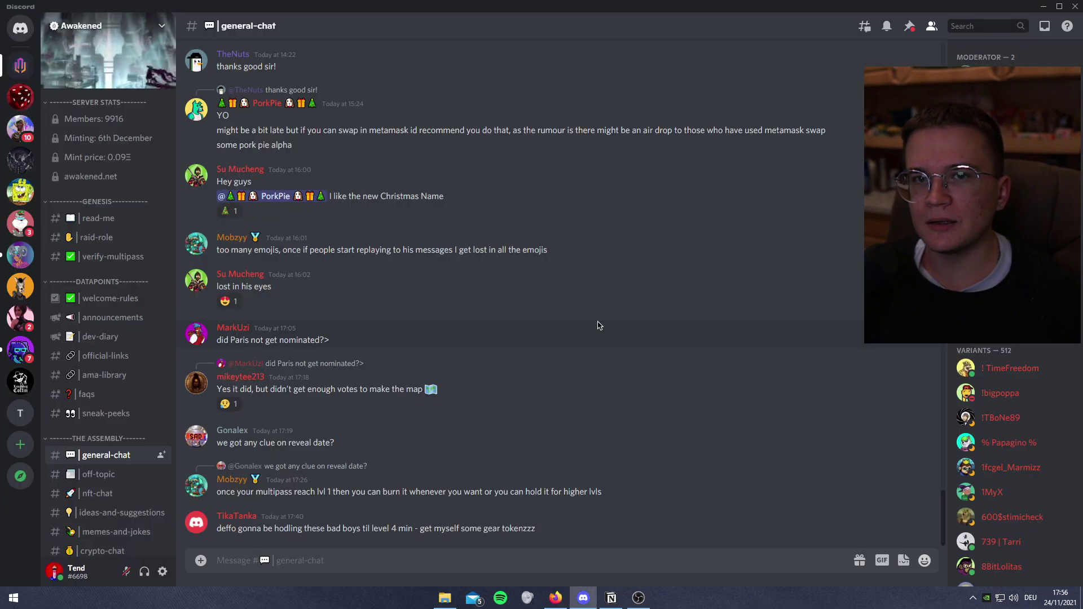